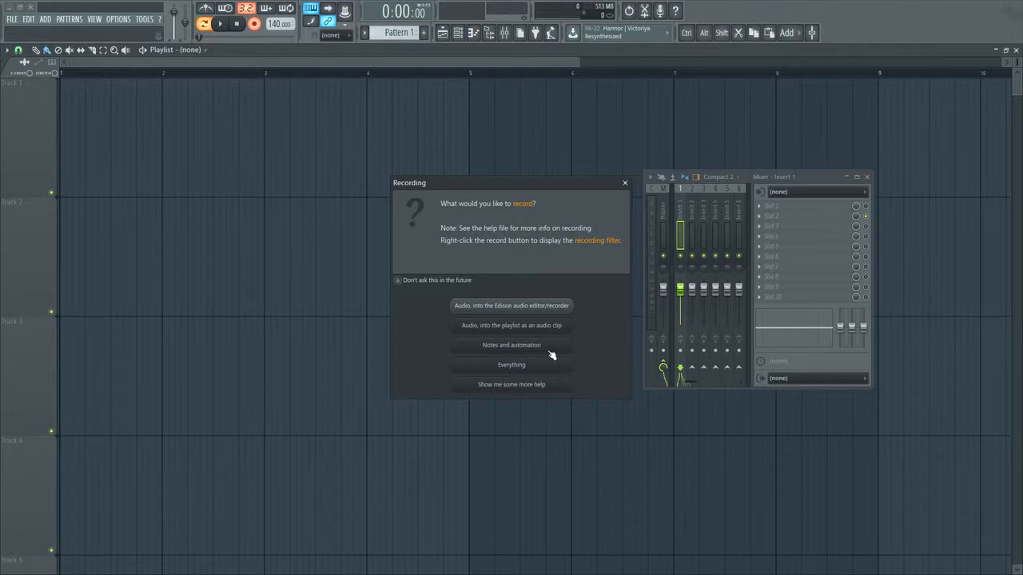
Dismiss the recording prompt, reposition the mixer over the playlist, and set Insert 1's audio input to mono In 1
{"action": "left_click", "coordinate": [626, 183]}
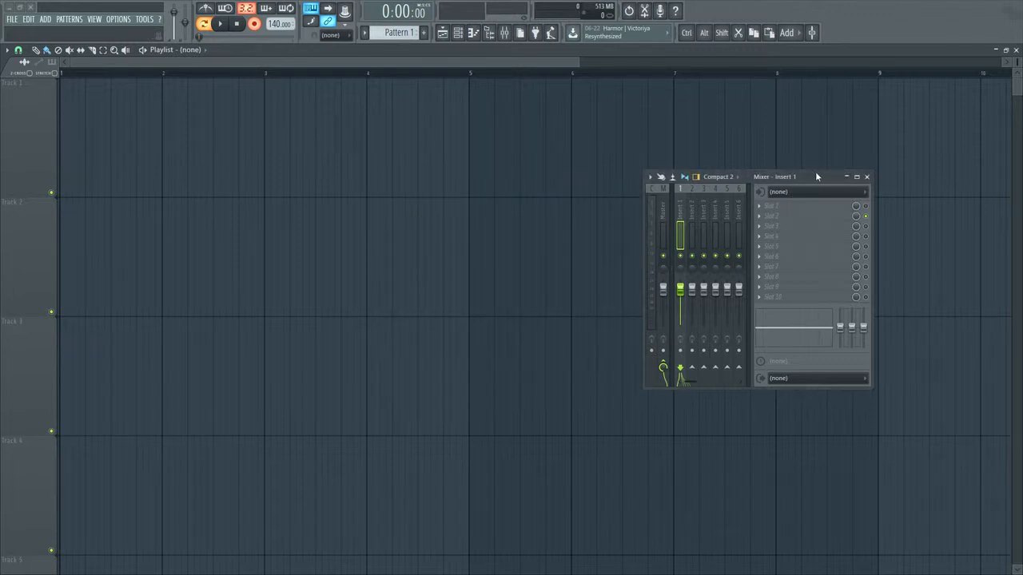
{"action": "left_click_drag", "start_coordinate": [807, 177], "coordinate": [643, 207]}
{"action": "left_click", "coordinate": [505, 33]}
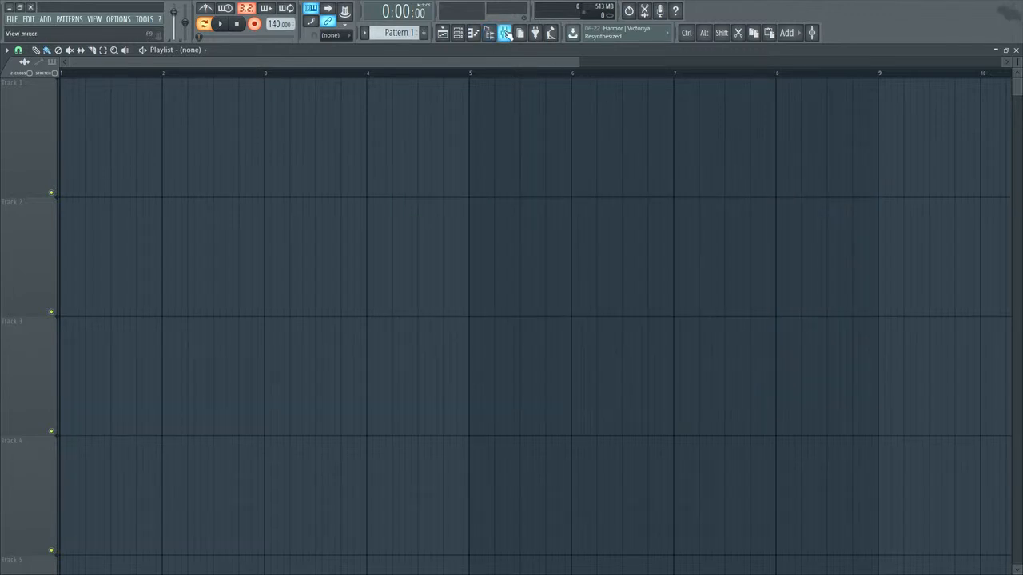
{"action": "left_click", "coordinate": [506, 33]}
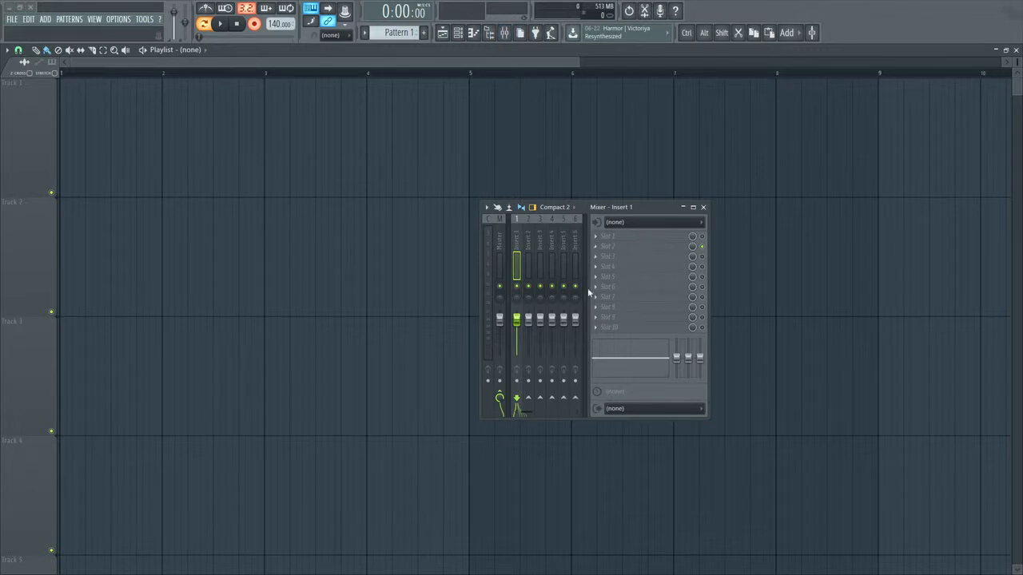
{"action": "left_click", "coordinate": [532, 208]}
{"action": "left_click", "coordinate": [532, 208]}
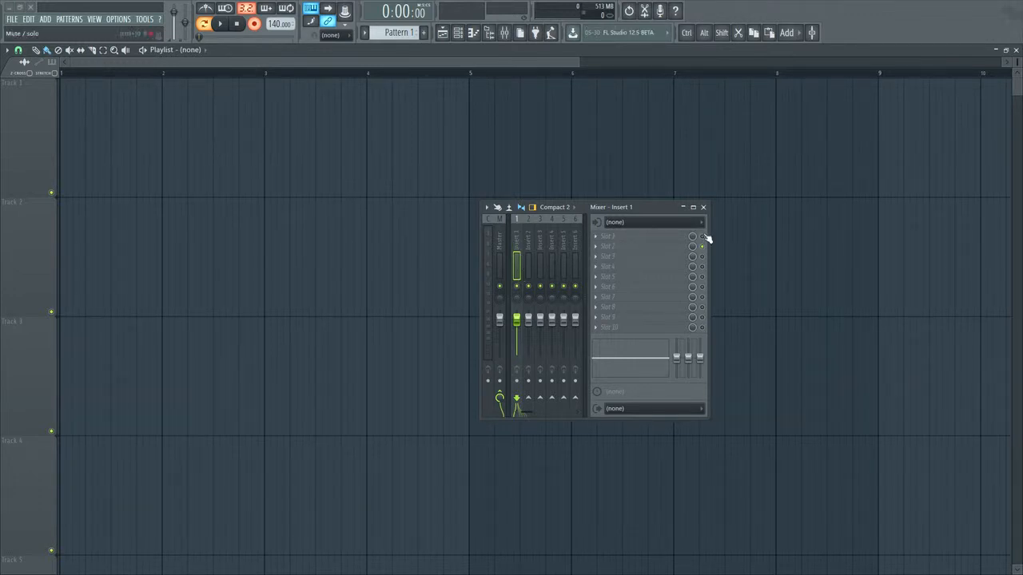
{"action": "left_click", "coordinate": [635, 225]}
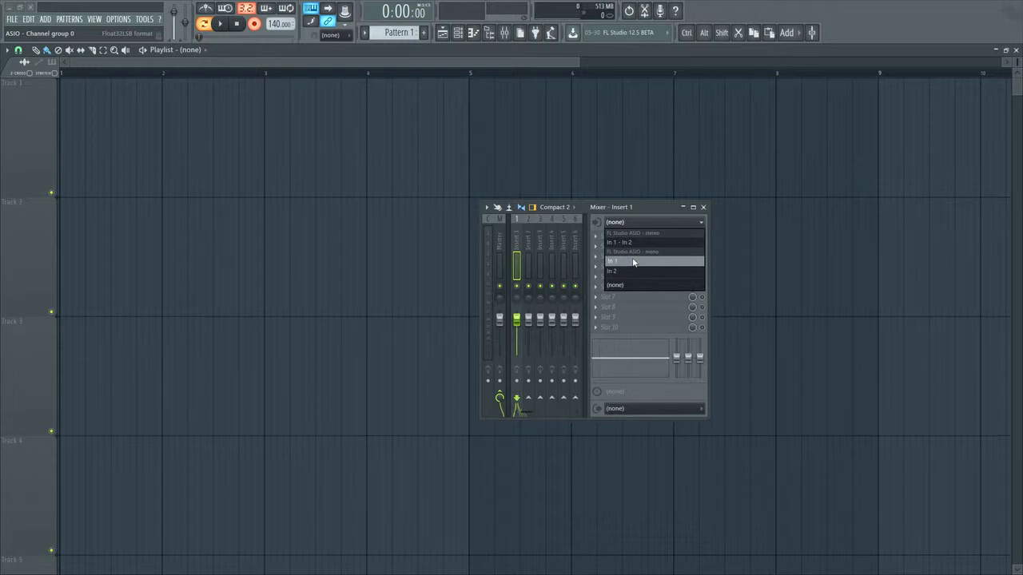
{"action": "left_click", "coordinate": [633, 262]}
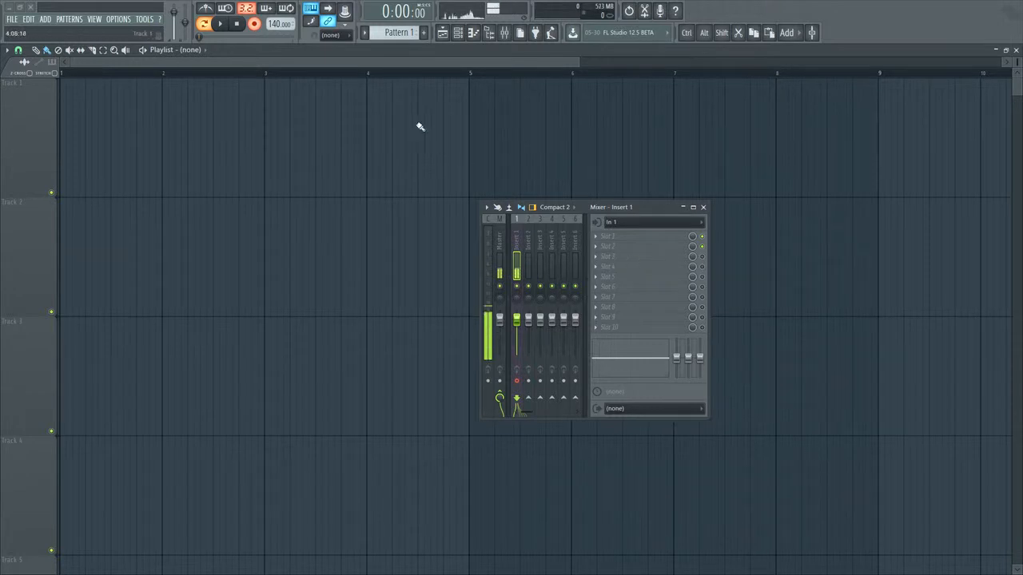
Record a short take from Insert 1 into the Edison audio editor/recorder and stop the recording
{"action": "left_click", "coordinate": [254, 23]}
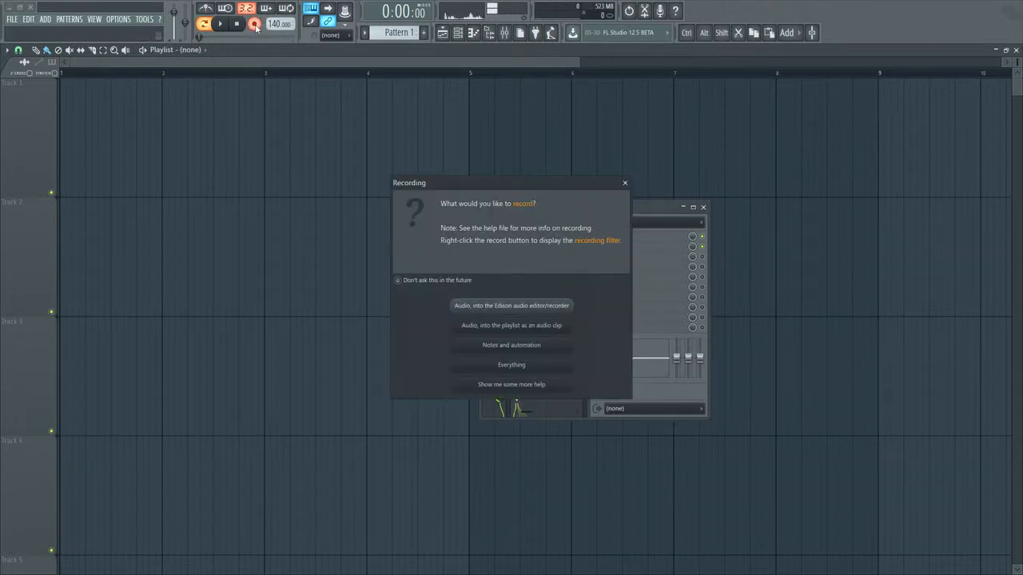
{"action": "left_click", "coordinate": [559, 306]}
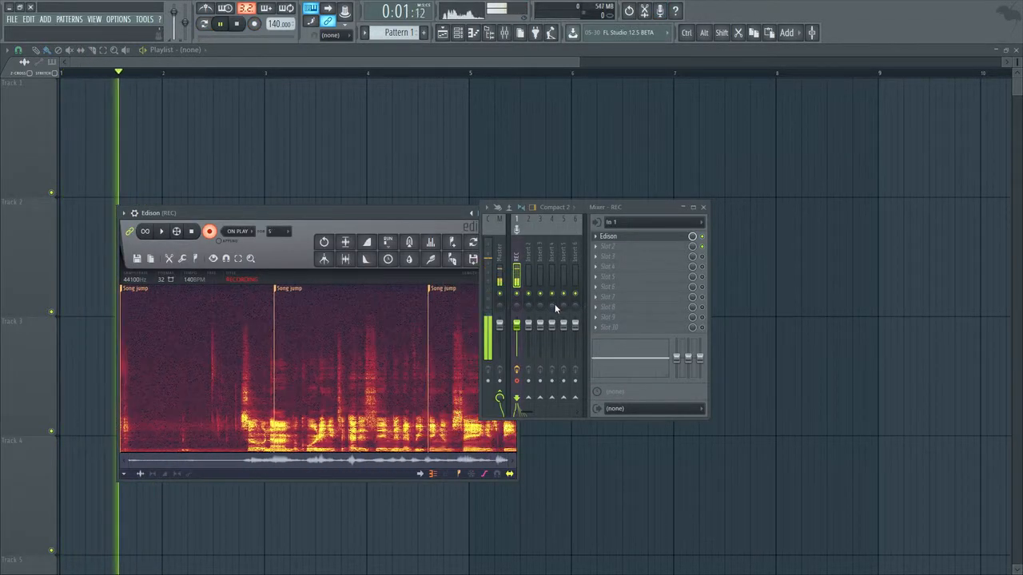
{"action": "left_click", "coordinate": [237, 24]}
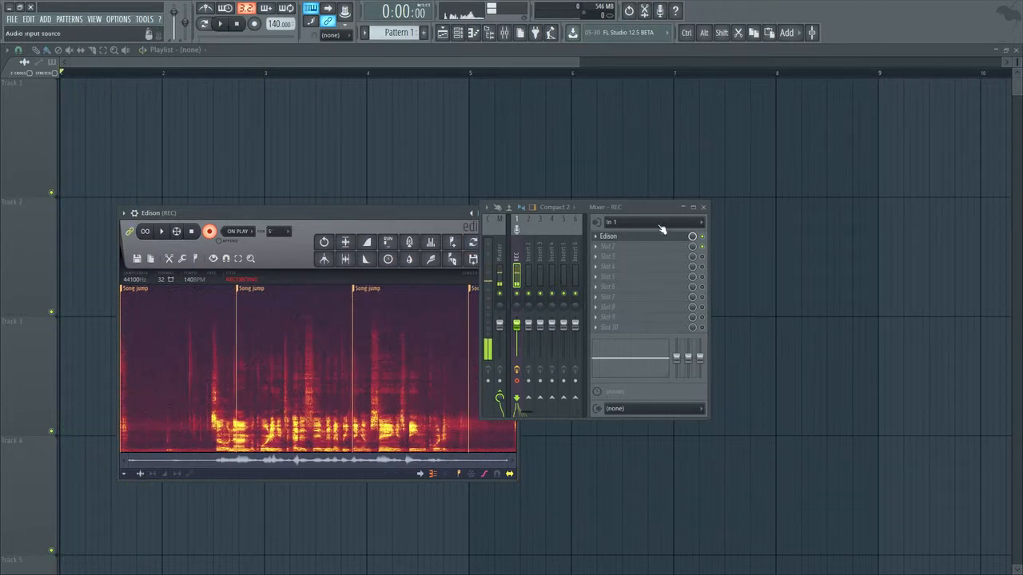
Place the Edison recording at the start of playlist Track 1 and play it back
{"action": "left_click_drag", "start_coordinate": [652, 225], "coordinate": [784, 225]}
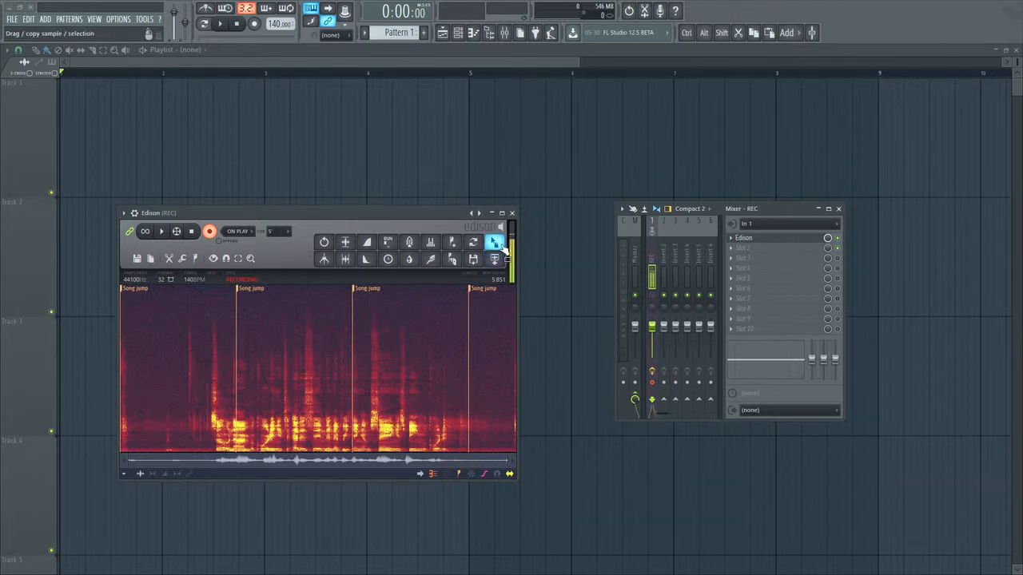
{"action": "left_click_drag", "start_coordinate": [501, 247], "coordinate": [68, 133]}
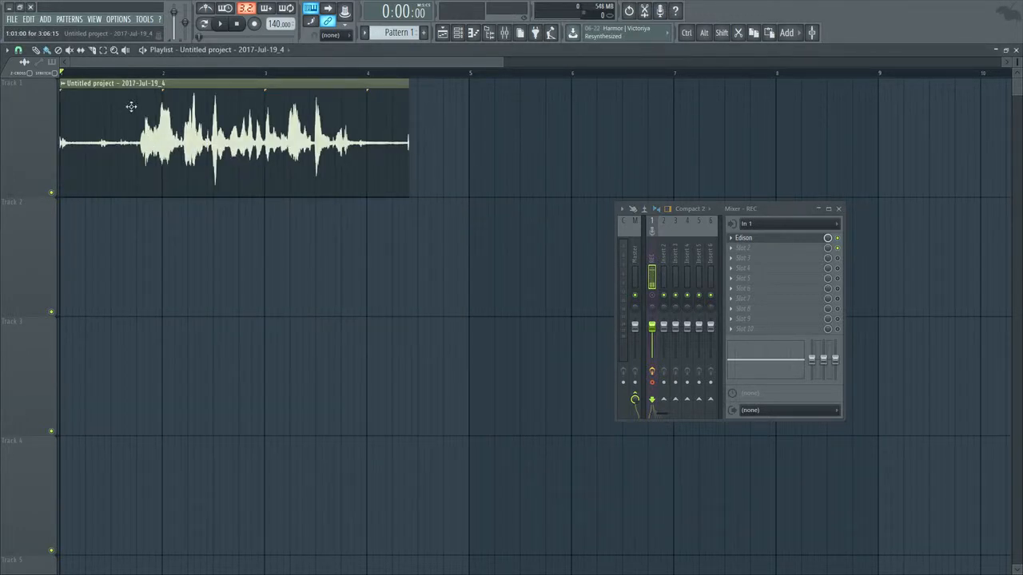
{"action": "key", "text": "space"}
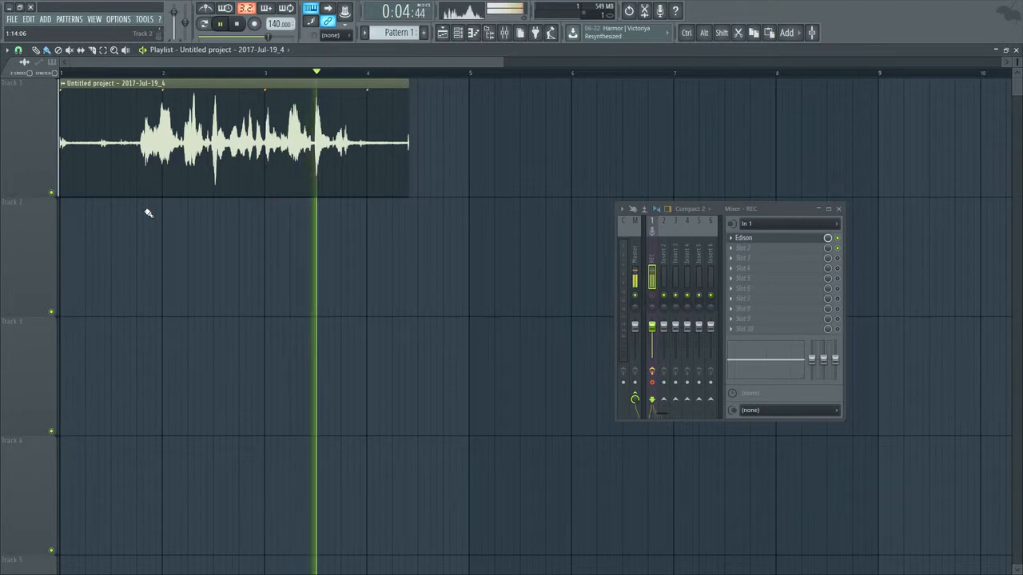
{"action": "key", "text": "space"}
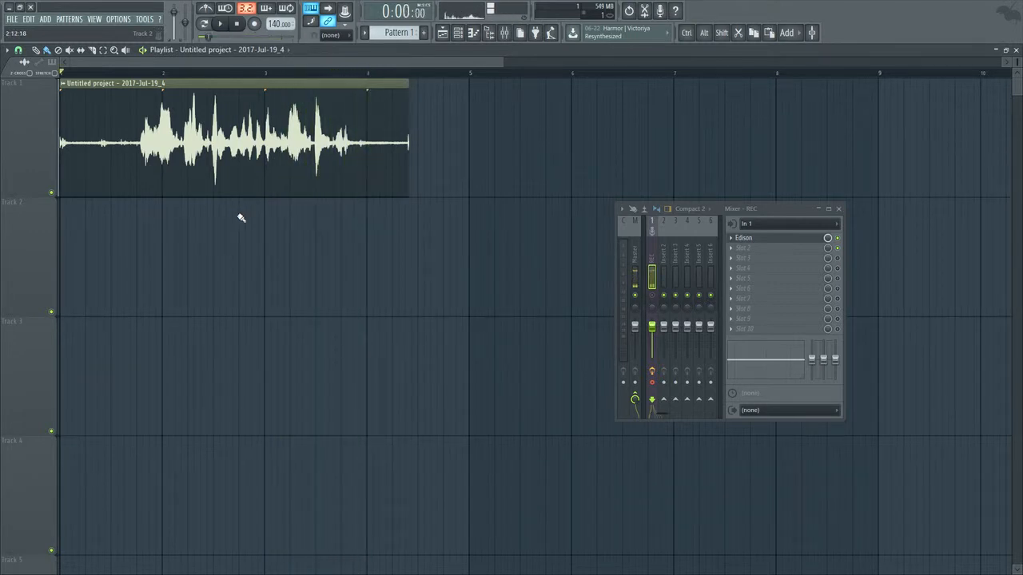
Mute playlist Track 1 and set mixer Insert 2's audio input to mono In 1
{"action": "left_click", "coordinate": [51, 193]}
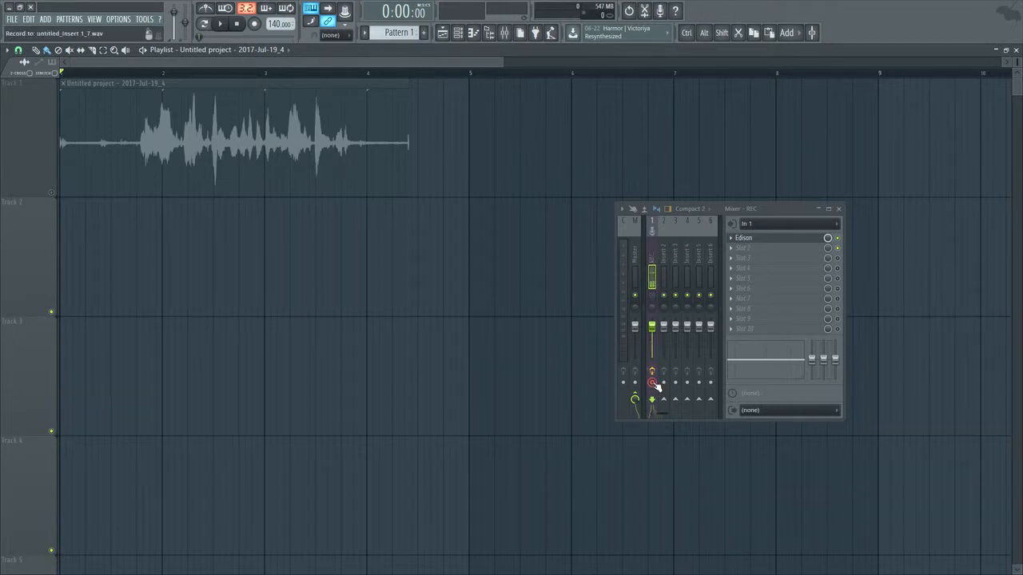
{"action": "left_click", "coordinate": [662, 251]}
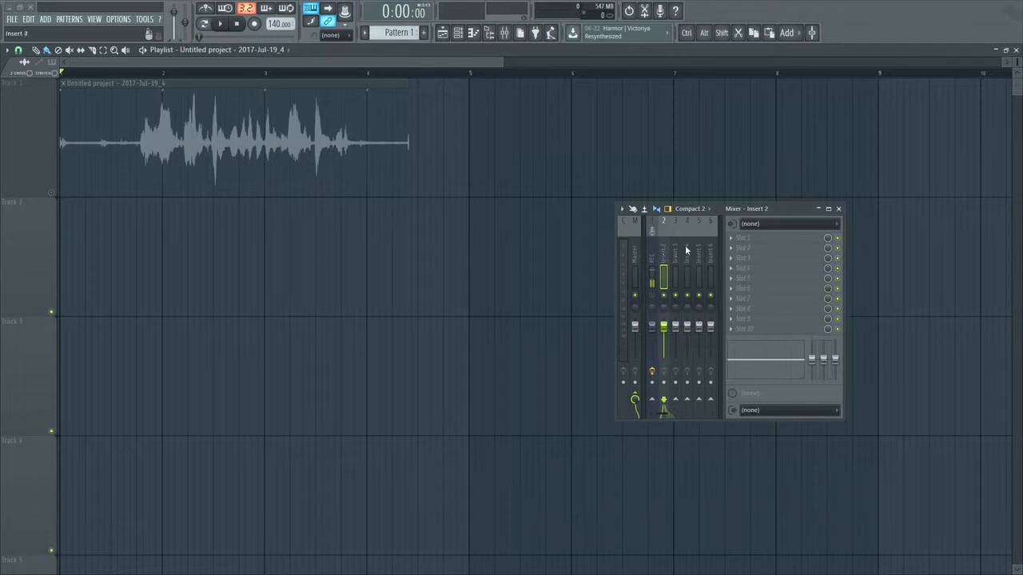
{"action": "left_click", "coordinate": [779, 227]}
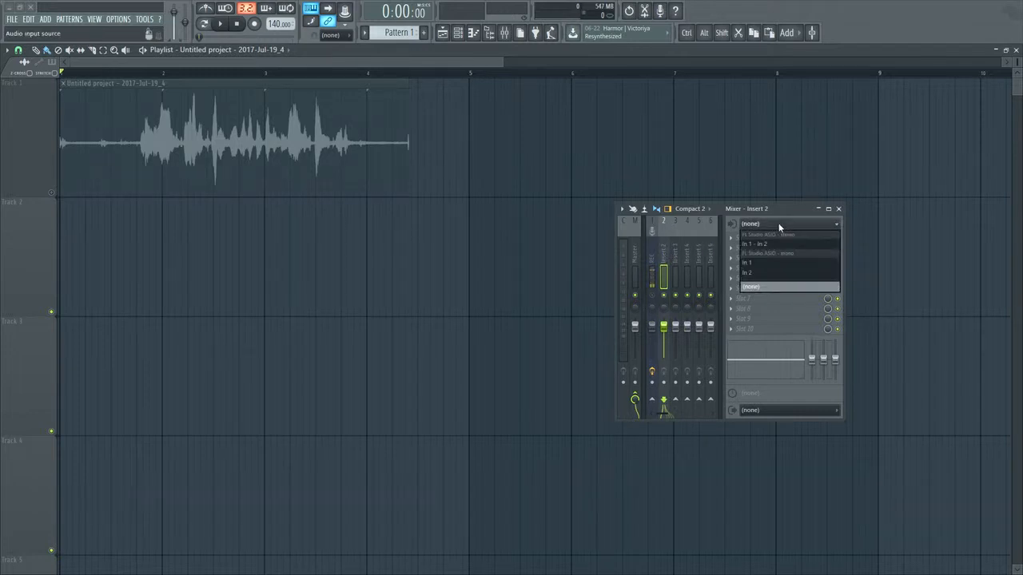
{"action": "left_click", "coordinate": [760, 265]}
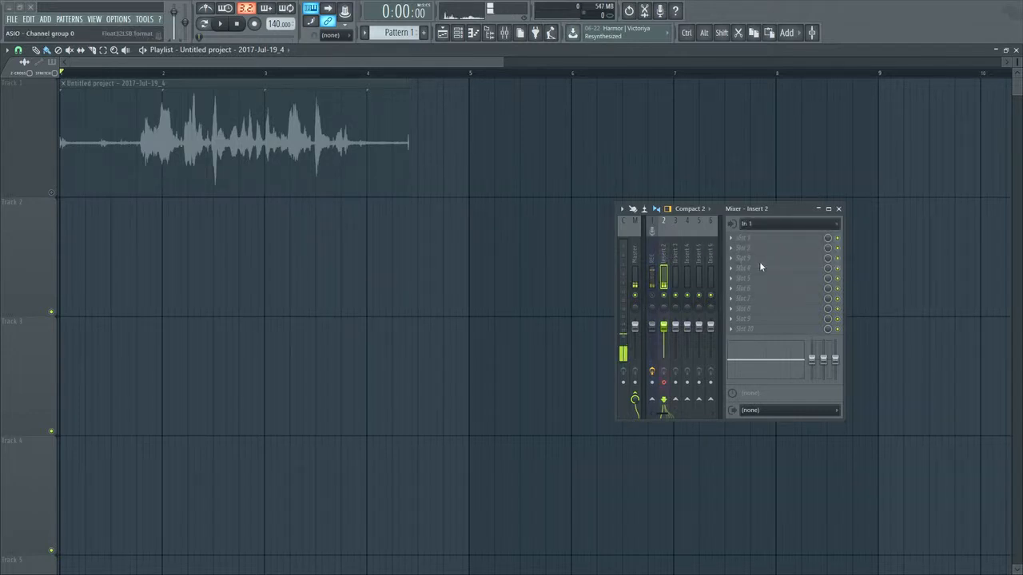
Record a short take from Insert 2 into the playlist as an audio clip, turn recording off, and play it back
{"action": "left_click", "coordinate": [255, 23]}
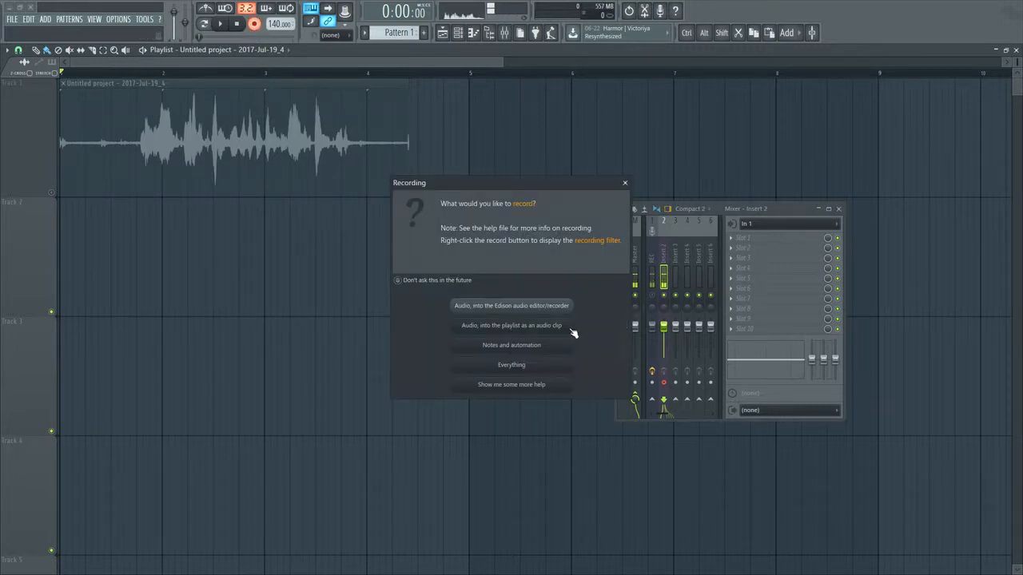
{"action": "left_click", "coordinate": [571, 328]}
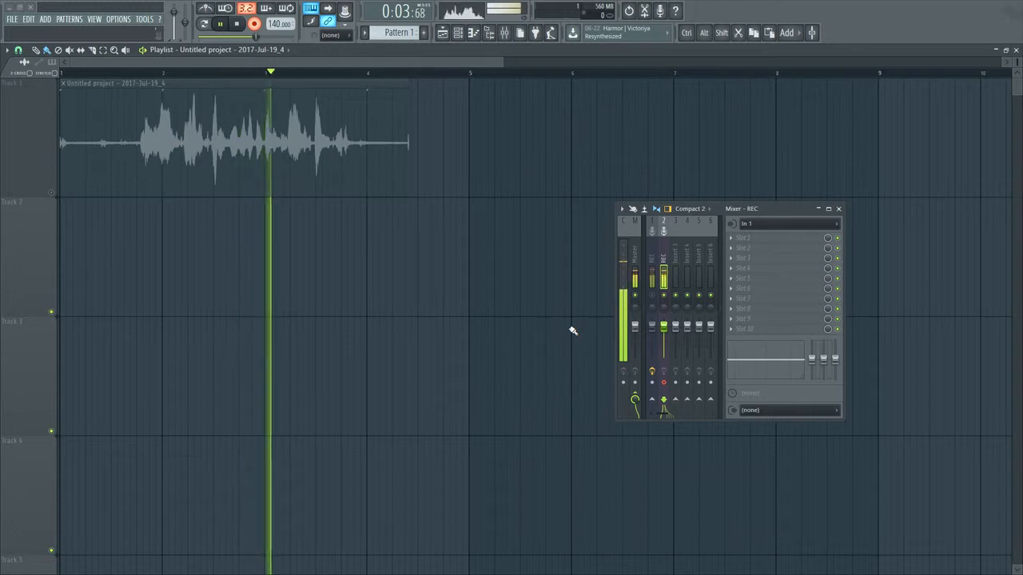
{"action": "key", "text": "space"}
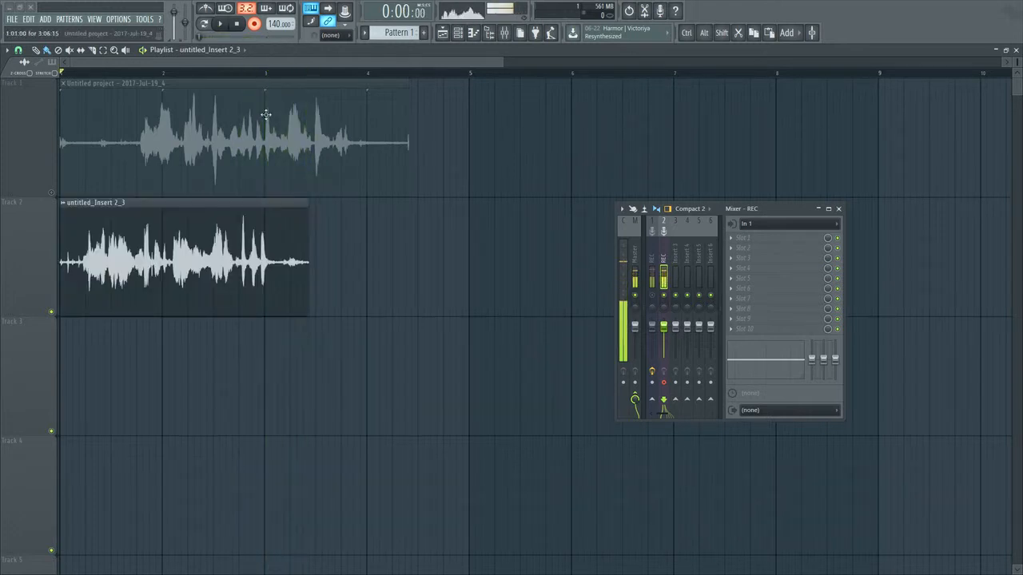
{"action": "left_click", "coordinate": [254, 25]}
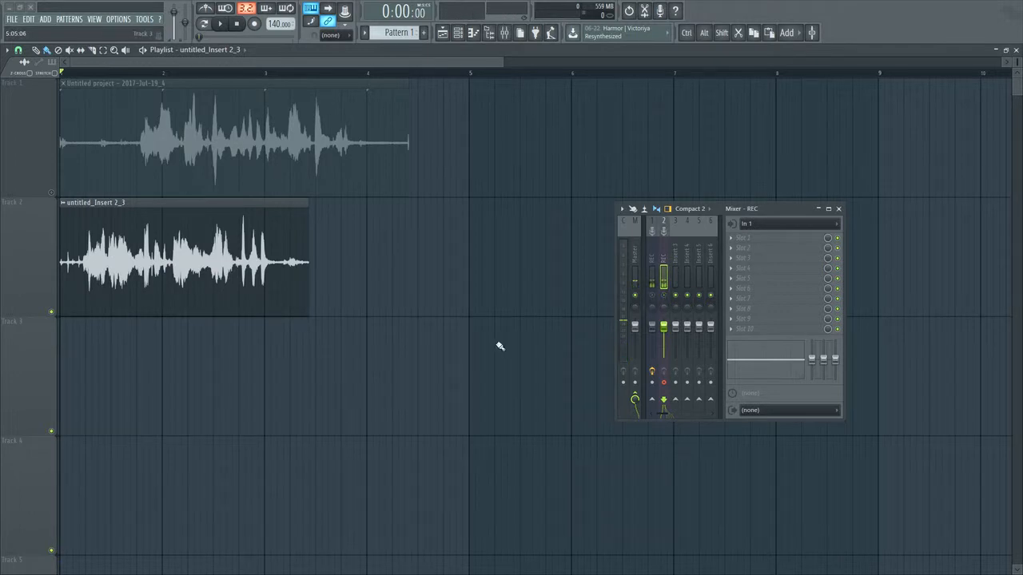
{"action": "key", "text": "space"}
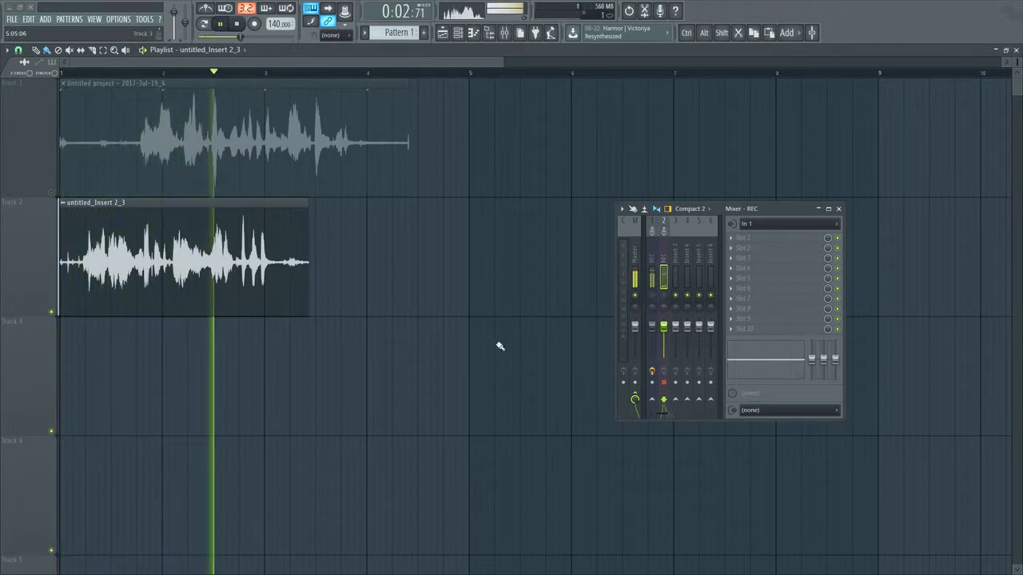
{"action": "key", "text": "space"}
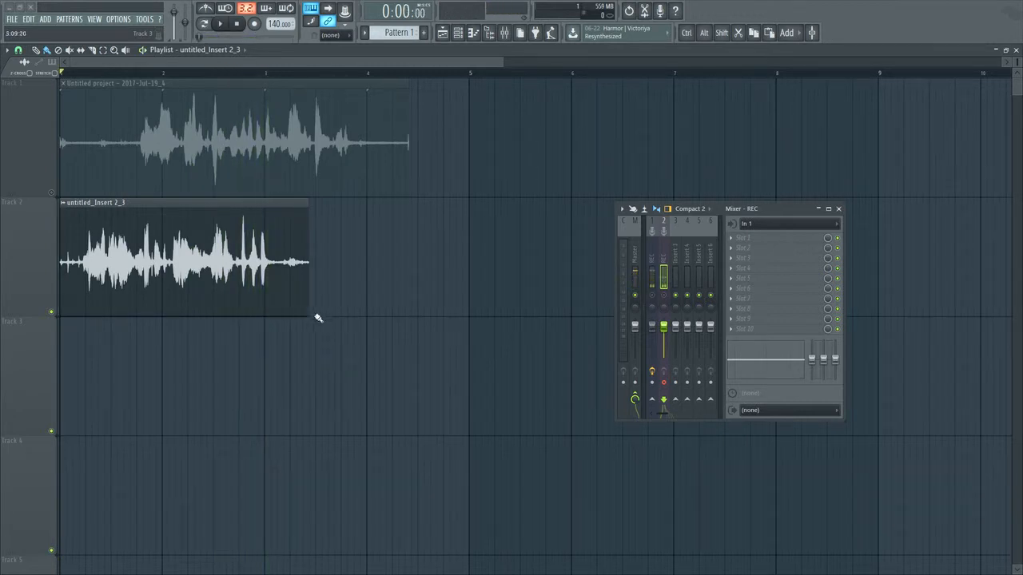
Mute playlist Track 2 and disarm recording on mixer Insert 2
{"action": "left_click", "coordinate": [53, 313]}
{"action": "left_click", "coordinate": [664, 384]}
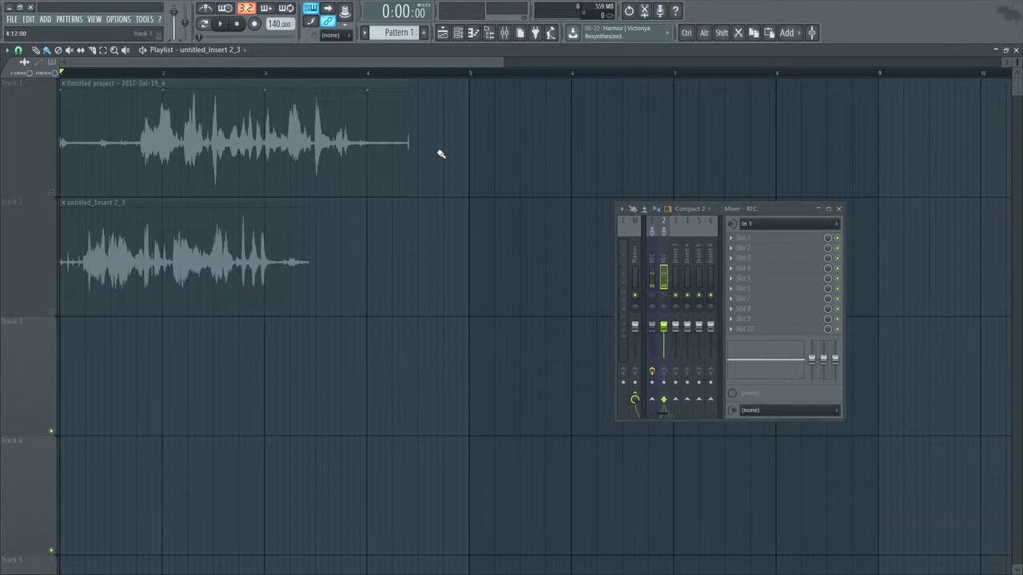
Insert an FL Keys channel into the channel rack and close its plugin window
{"action": "left_click", "coordinate": [465, 35]}
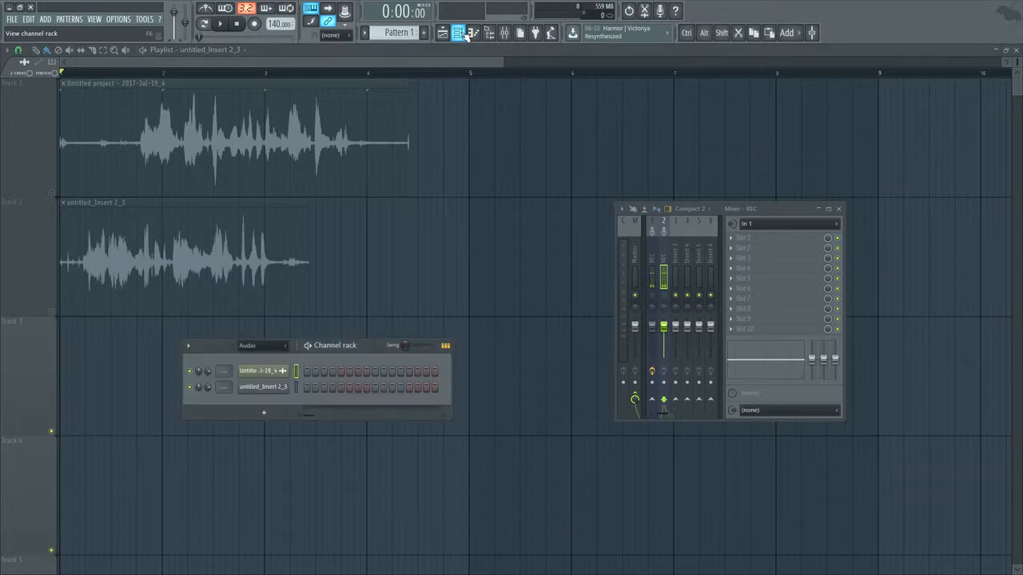
{"action": "right_click", "coordinate": [275, 372]}
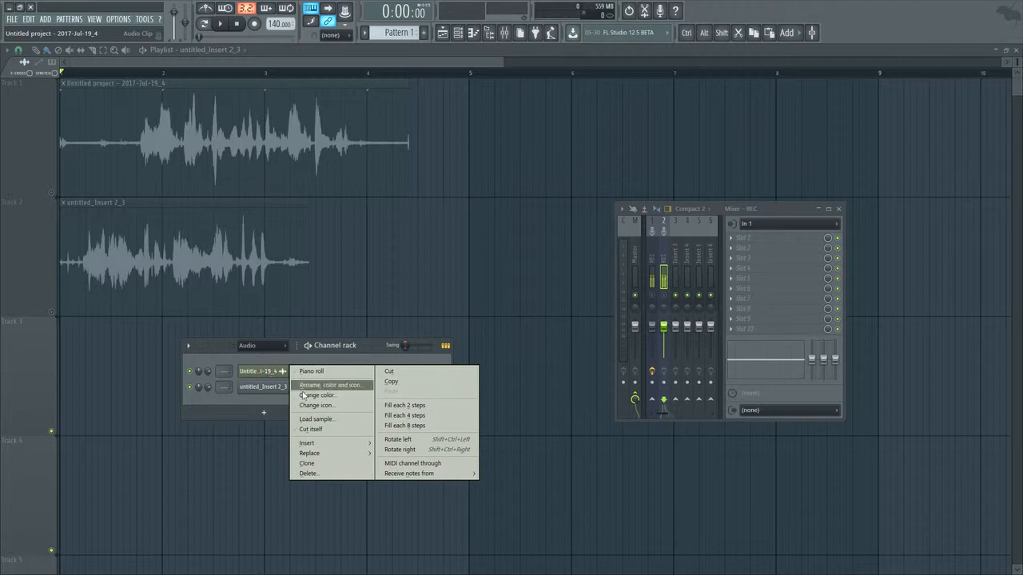
{"action": "mouse_move", "coordinate": [319, 444]}
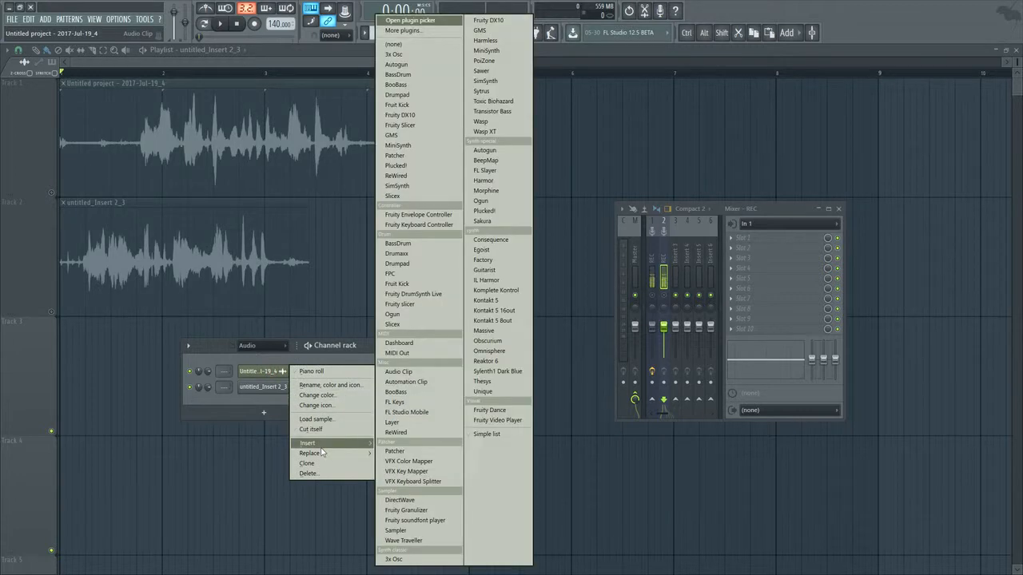
{"action": "left_click", "coordinate": [412, 402]}
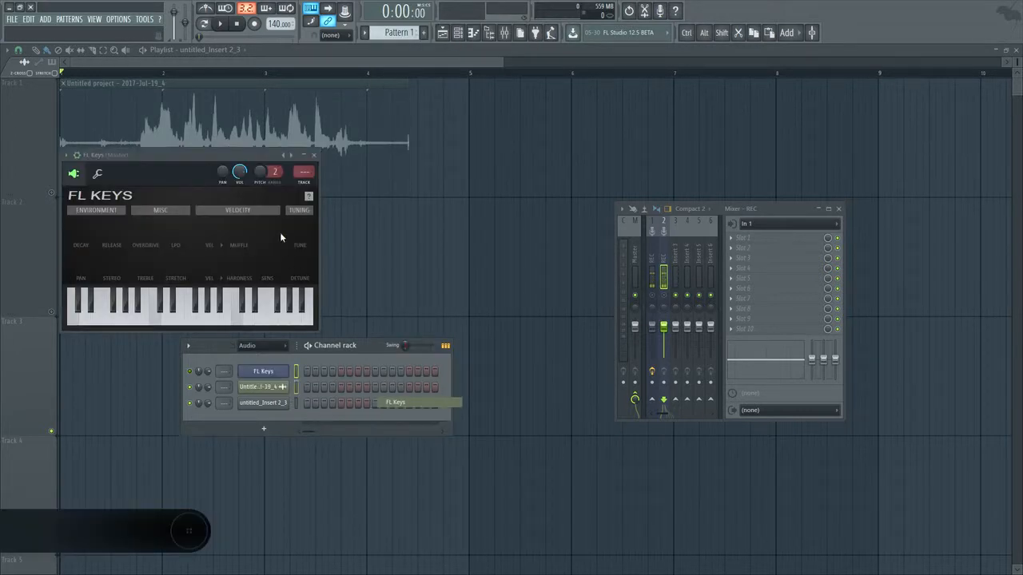
{"action": "left_click_drag", "start_coordinate": [248, 159], "coordinate": [430, 131]}
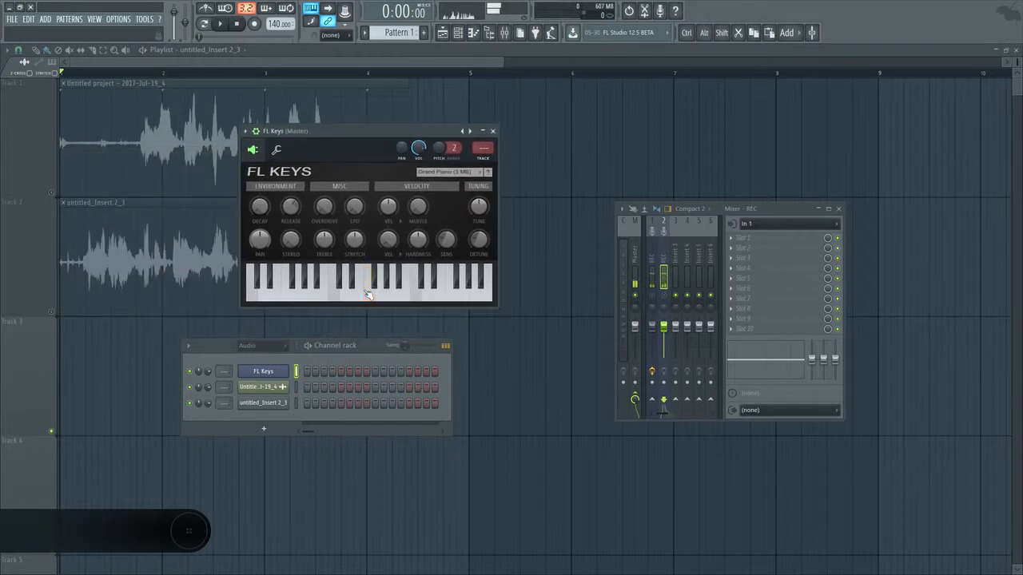
{"action": "left_click", "coordinate": [493, 130]}
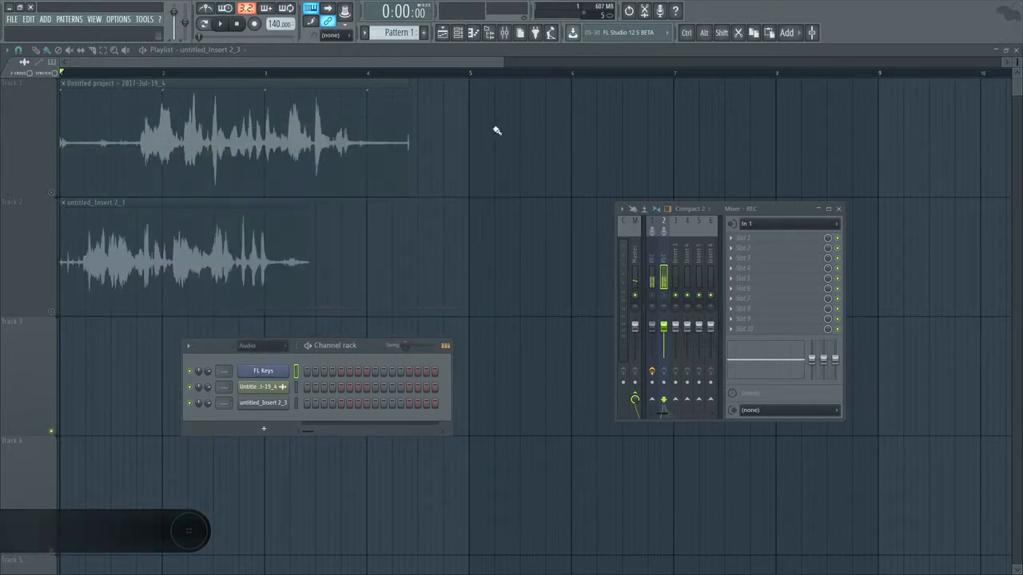
Examine which MIDI devices the FL Keys channel can receive notes from
{"action": "right_click", "coordinate": [280, 373]}
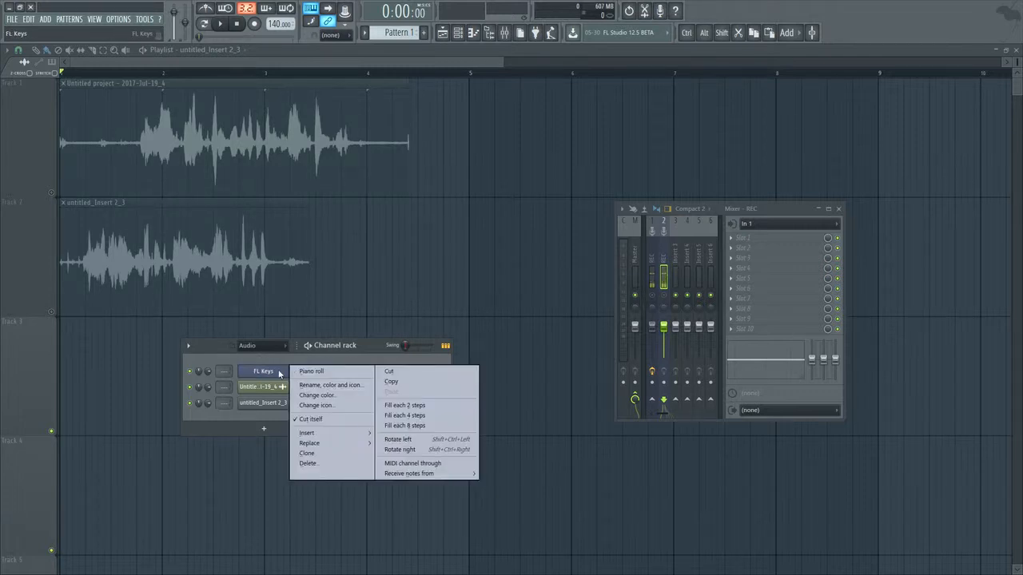
{"action": "mouse_move", "coordinate": [452, 474]}
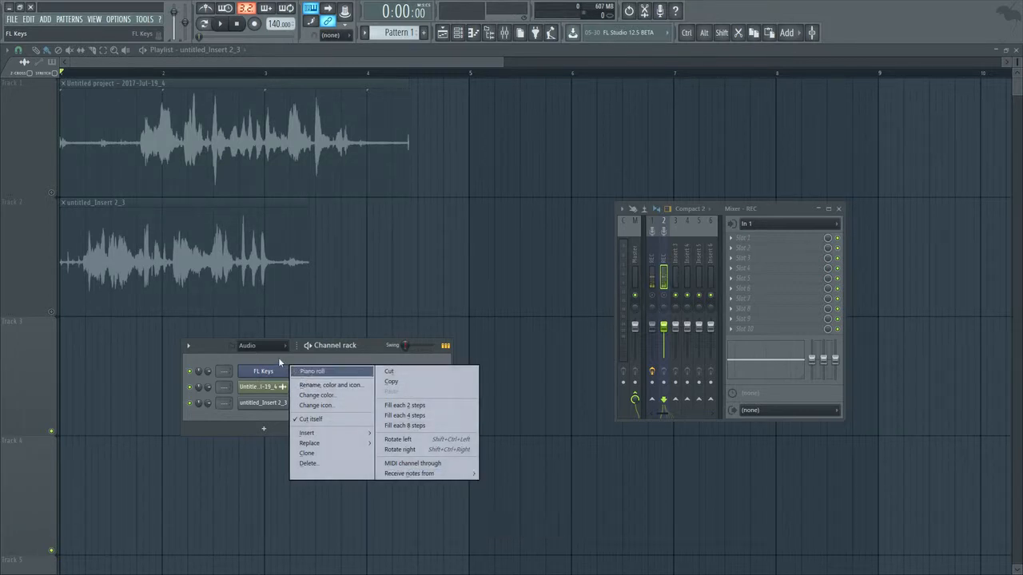
{"action": "mouse_move", "coordinate": [420, 478]}
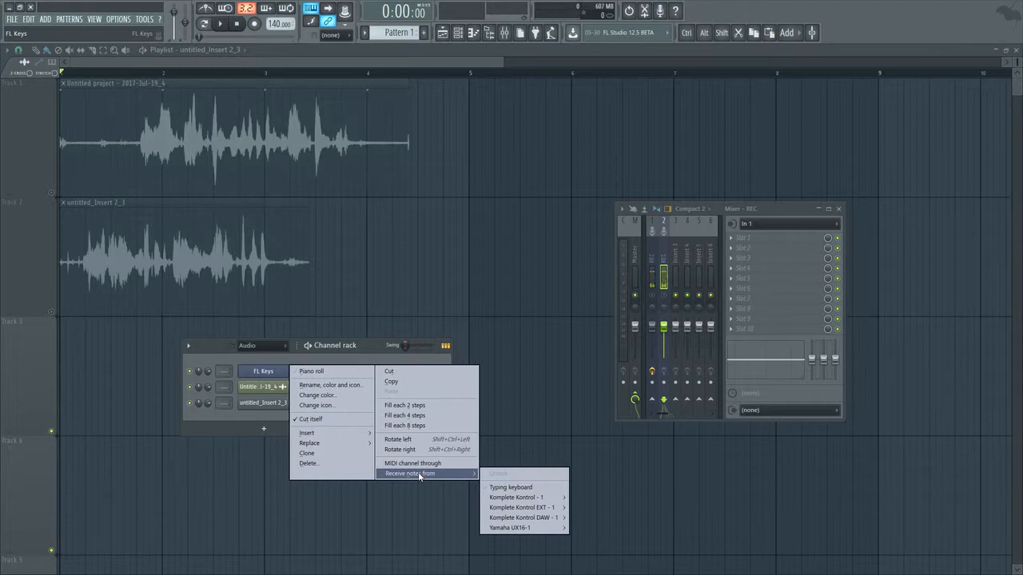
{"action": "left_click", "coordinate": [300, 360]}
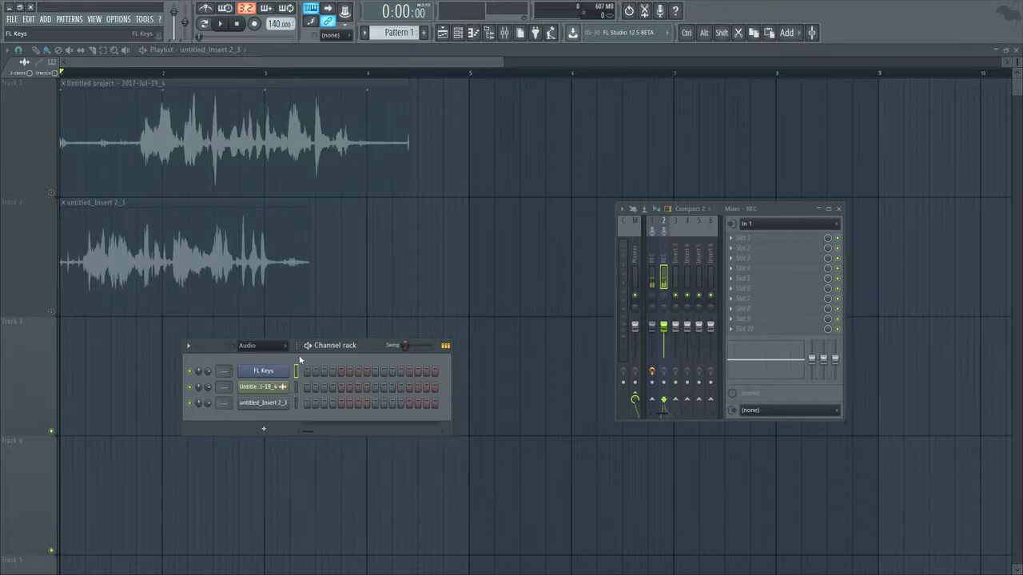
Record a short FL Keys performance into the playlist as notes and automation, and stop the transport
{"action": "left_click", "coordinate": [255, 24]}
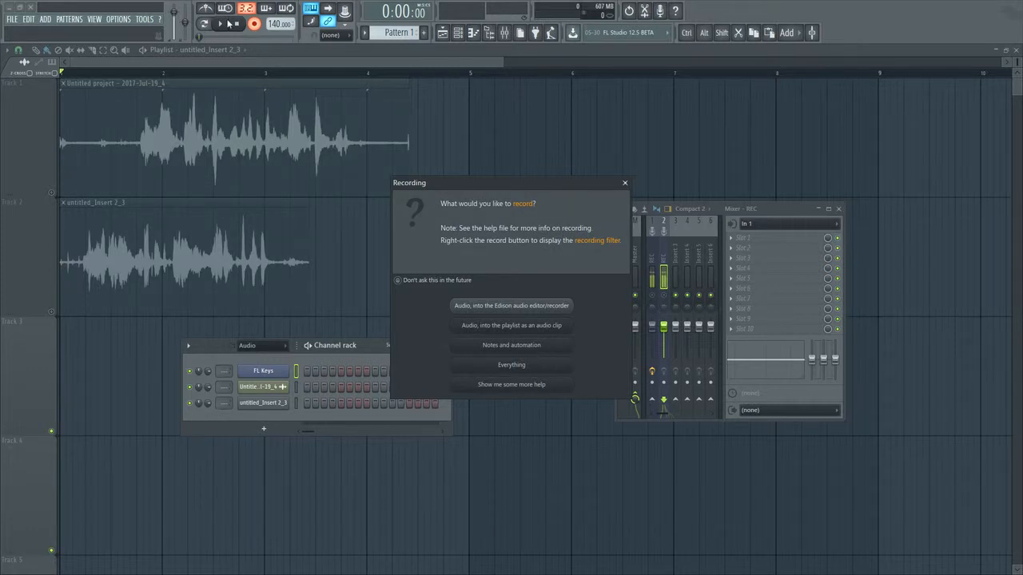
{"action": "left_click", "coordinate": [539, 352]}
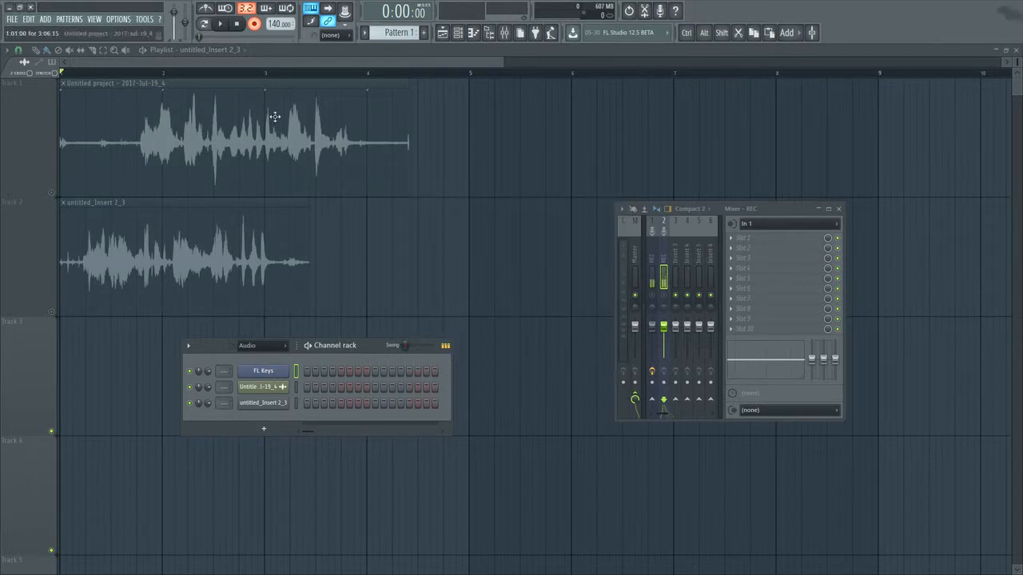
{"action": "left_click", "coordinate": [221, 25]}
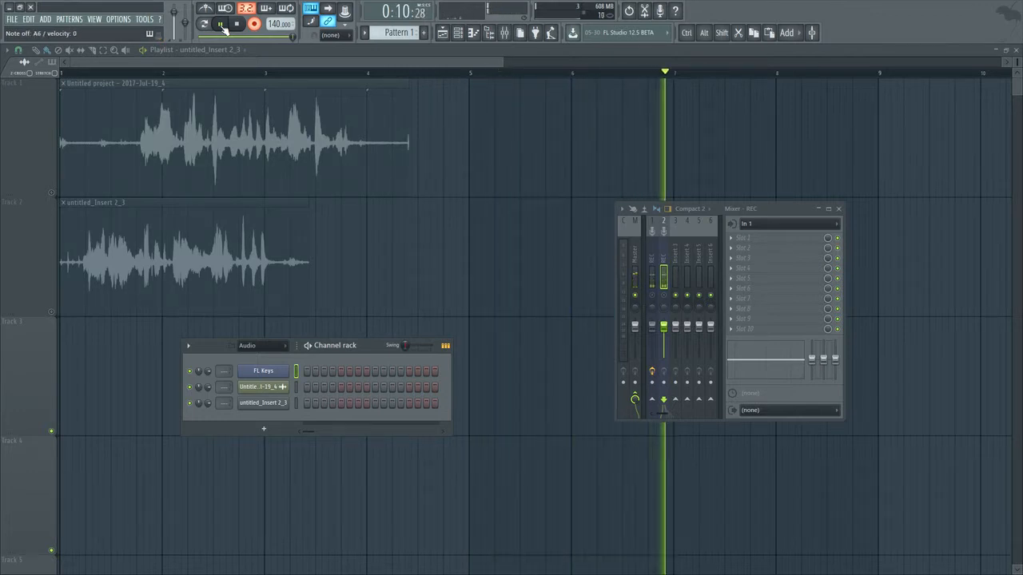
{"action": "left_click", "coordinate": [237, 25]}
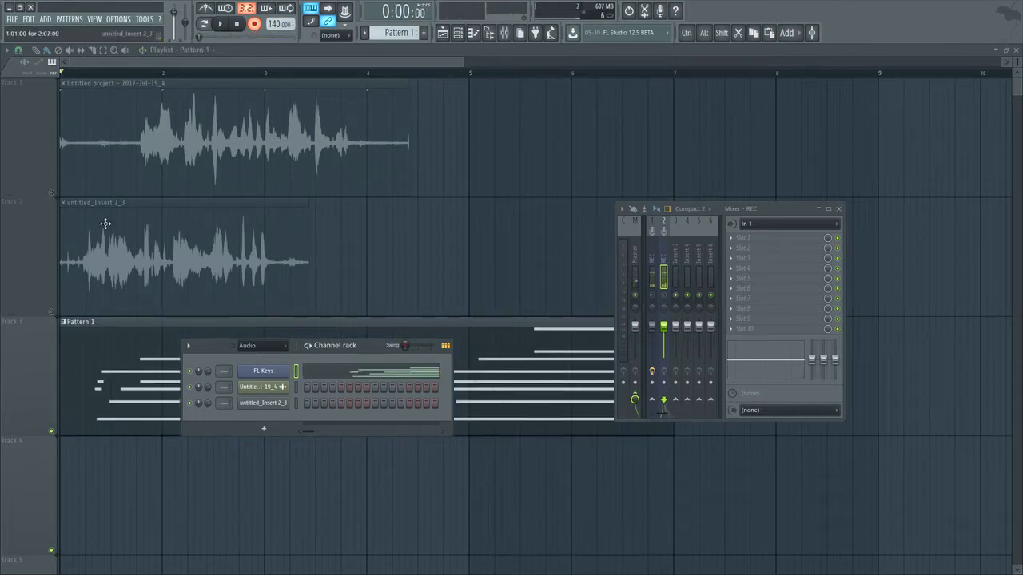
Hide the channel rack, play back the recorded Pattern 1 clip with recording off, and move the mixer clear of the clip
{"action": "key", "text": "F6"}
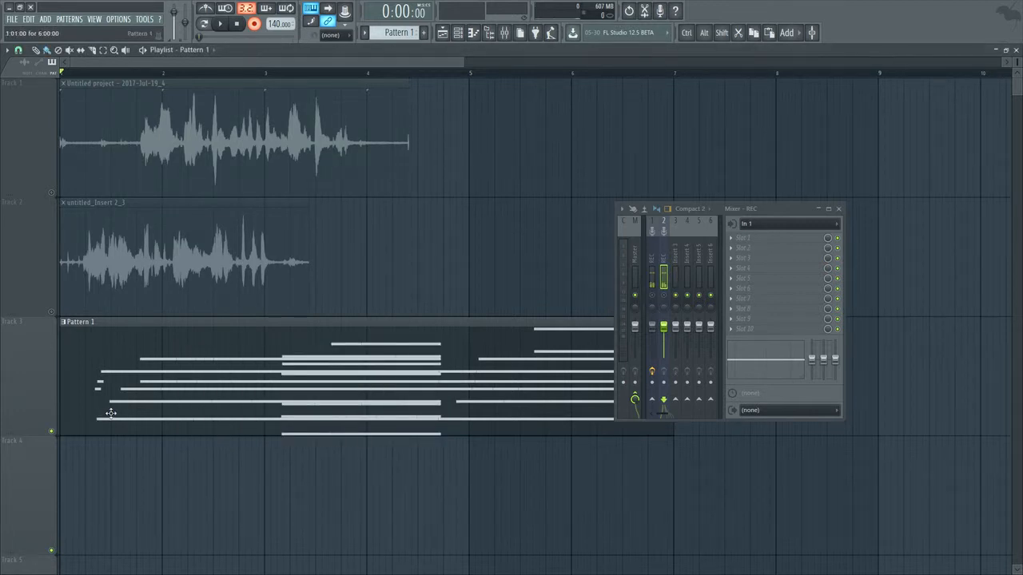
{"action": "left_click", "coordinate": [230, 24]}
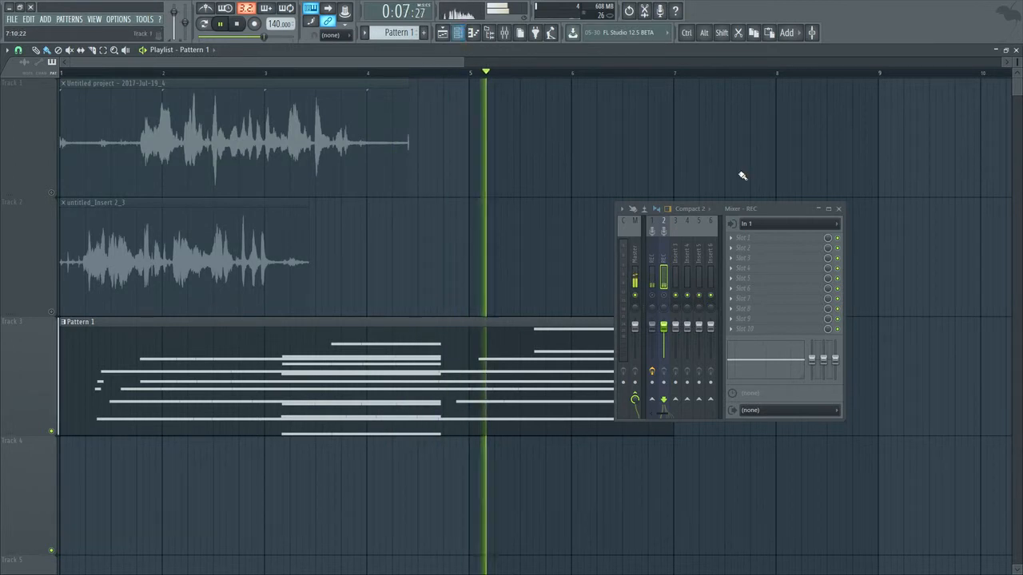
{"action": "left_click_drag", "start_coordinate": [743, 209], "coordinate": [858, 217]}
{"action": "key", "text": "space"}
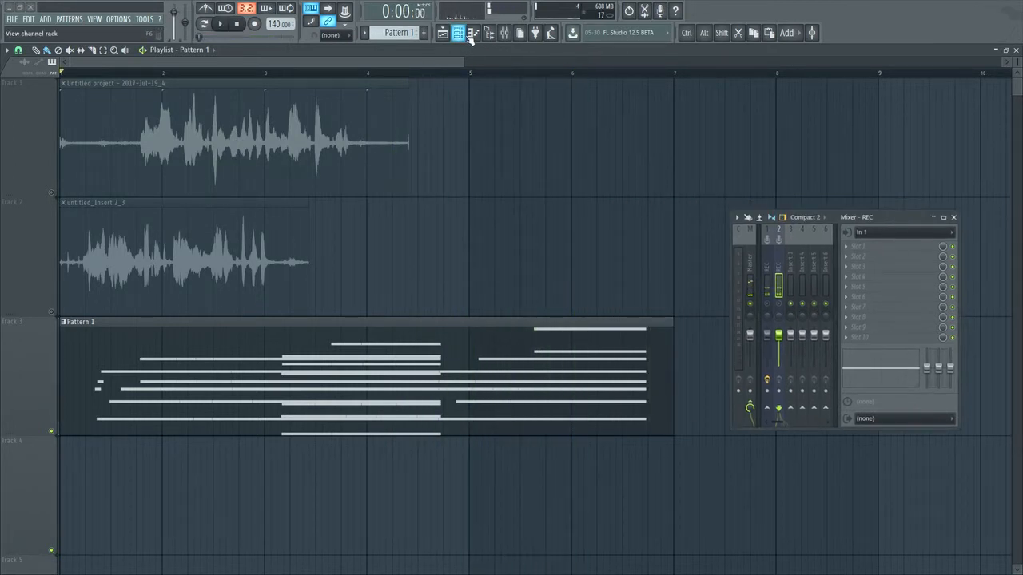
Open the recorded FL Keys notes in the piano roll from the channel rack and close the mixer
{"action": "left_click", "coordinate": [467, 36]}
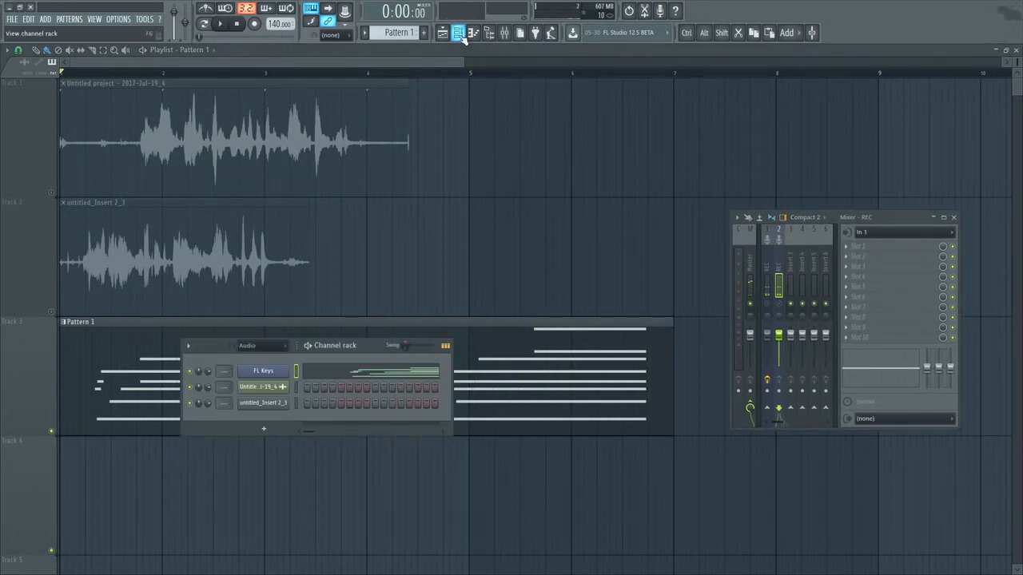
{"action": "left_click", "coordinate": [363, 374]}
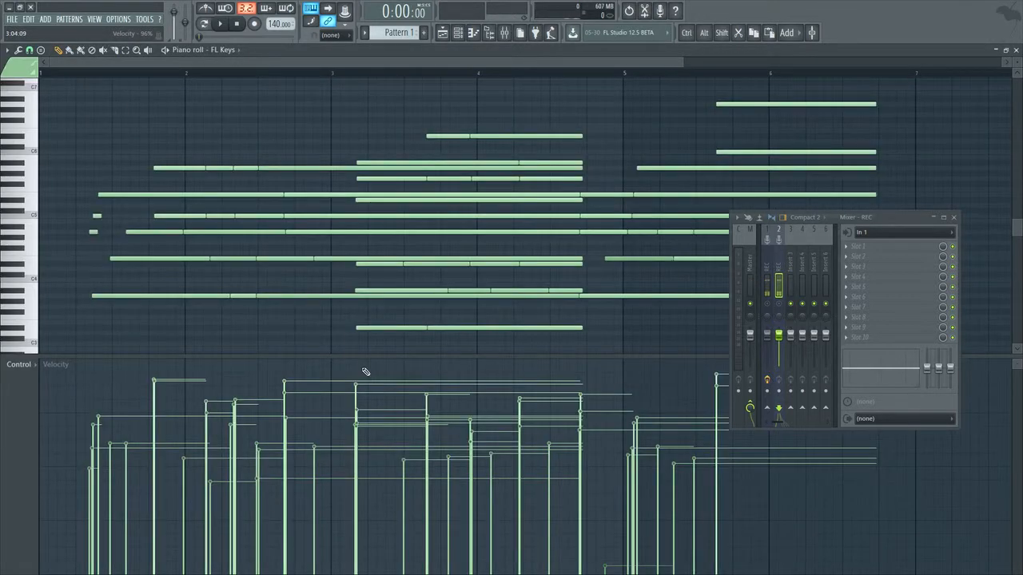
{"action": "left_click", "coordinate": [954, 218]}
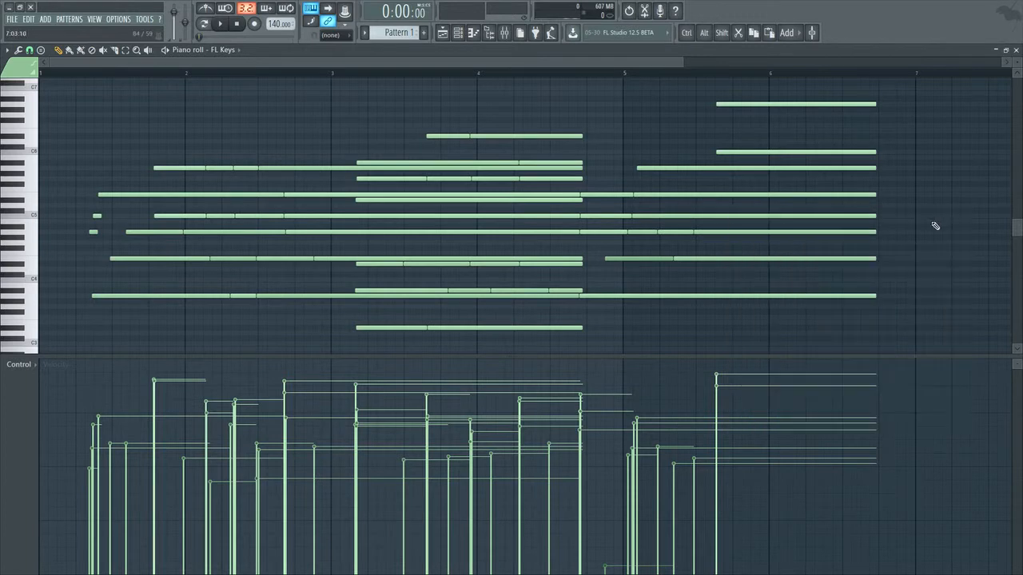
Redraw the FL Keys note velocities during playback, low through bar 3 and rising to near maximum from bar 4 onward
{"action": "left_click", "coordinate": [191, 168]}
{"action": "left_click_drag", "start_coordinate": [157, 392], "coordinate": [156, 390]}
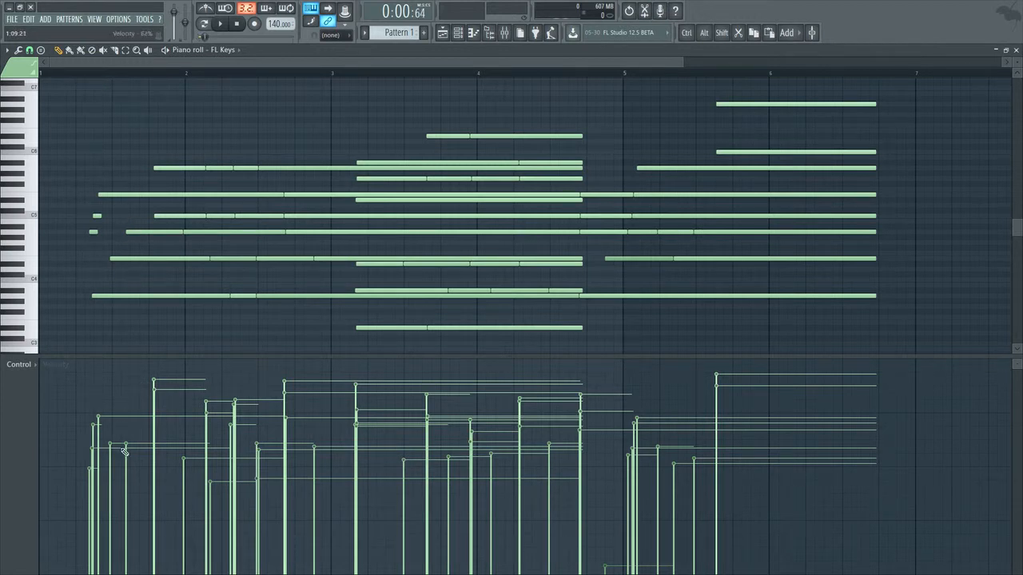
{"action": "key", "text": "space"}
{"action": "mouse_move", "coordinate": [113, 493]}
{"action": "left_mouse_down"}
{"action": "mouse_move", "coordinate": [120, 523]}
{"action": "mouse_move", "coordinate": [400, 534]}
{"action": "mouse_move", "coordinate": [491, 444]}
{"action": "mouse_move", "coordinate": [586, 374]}
{"action": "mouse_move", "coordinate": [719, 370]}
{"action": "mouse_move", "coordinate": [621, 368]}
{"action": "left_mouse_up"}
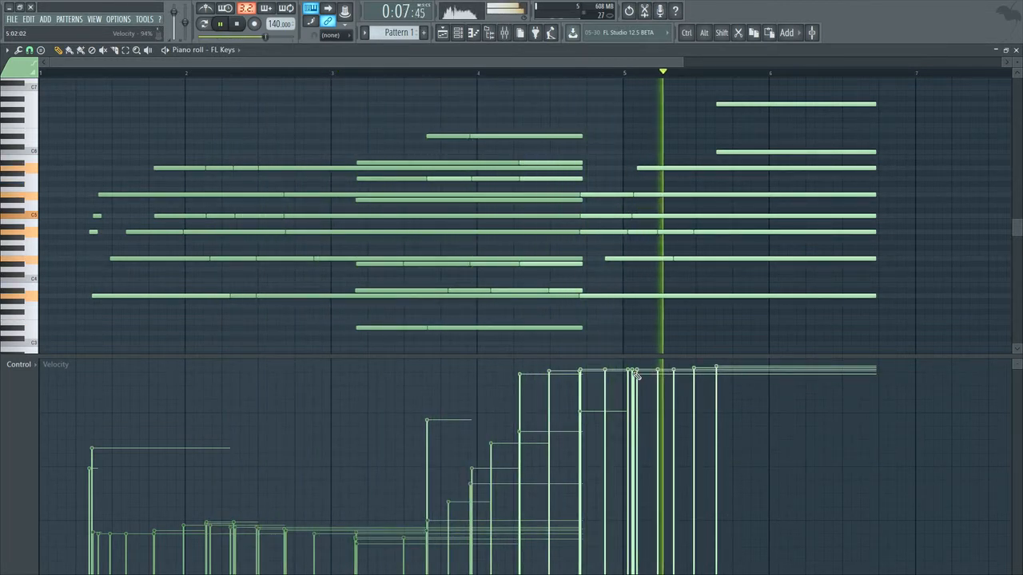
{"action": "key", "text": "space"}
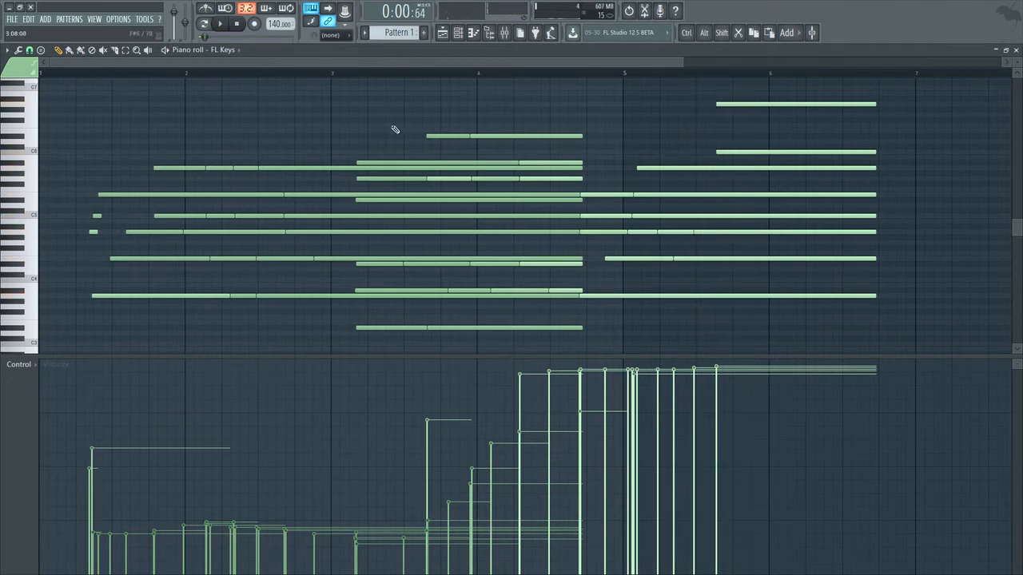
Examine the recorded notes' timing against the grid and the piano roll's snap options, and return to the playlist
{"action": "scroll", "coordinate": [155, 169], "scroll_direction": "up", "scroll_amount": 8}
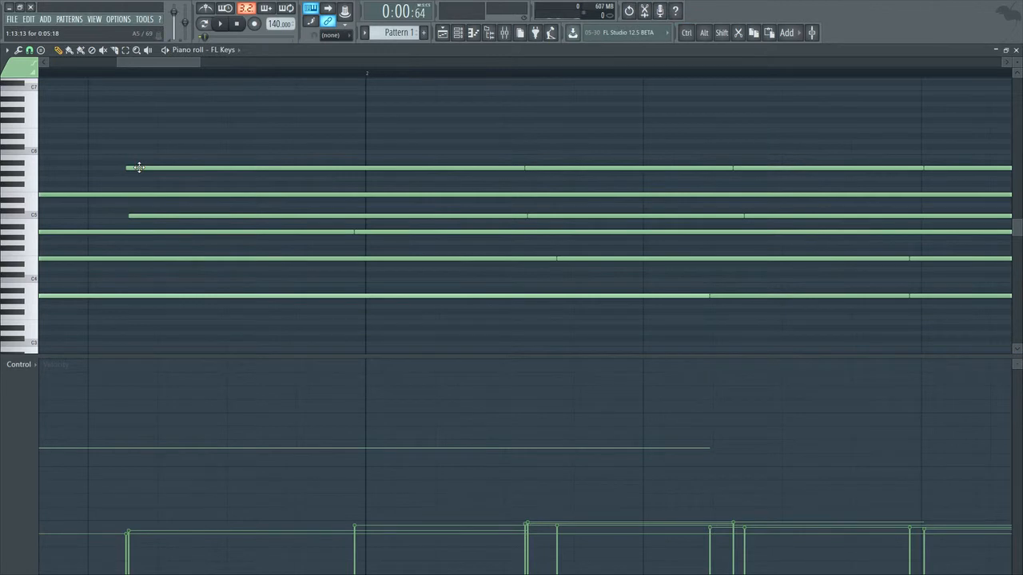
{"action": "scroll", "coordinate": [377, 214], "scroll_direction": "down", "scroll_amount": 3}
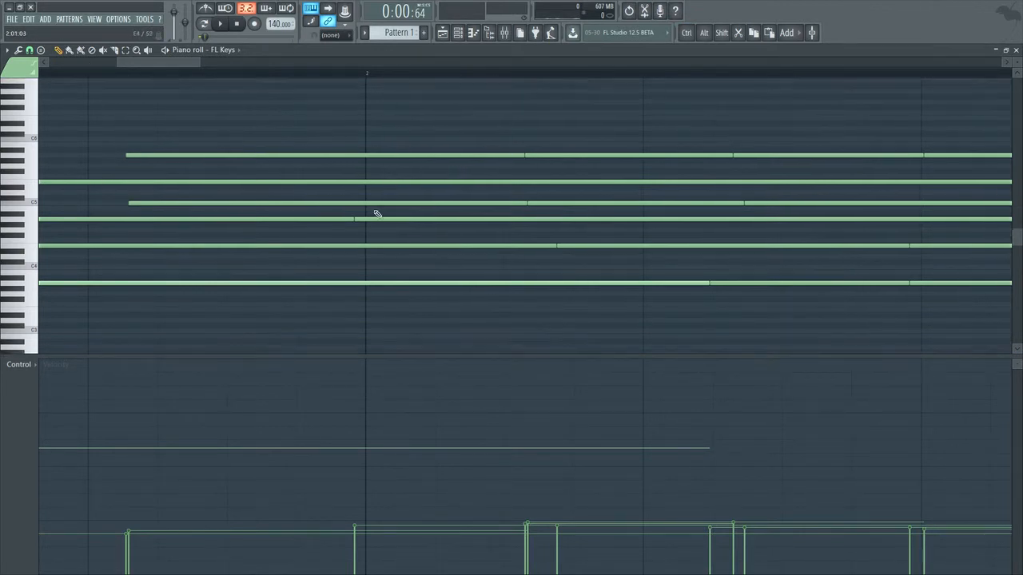
{"action": "right_click", "coordinate": [408, 259], "text": "ctrl"}
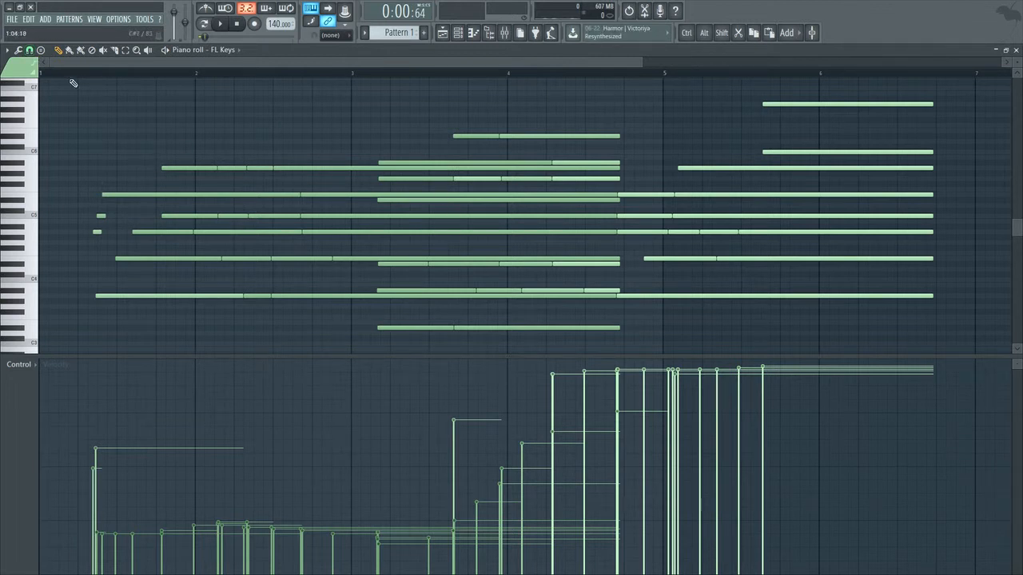
{"action": "left_click", "coordinate": [30, 50]}
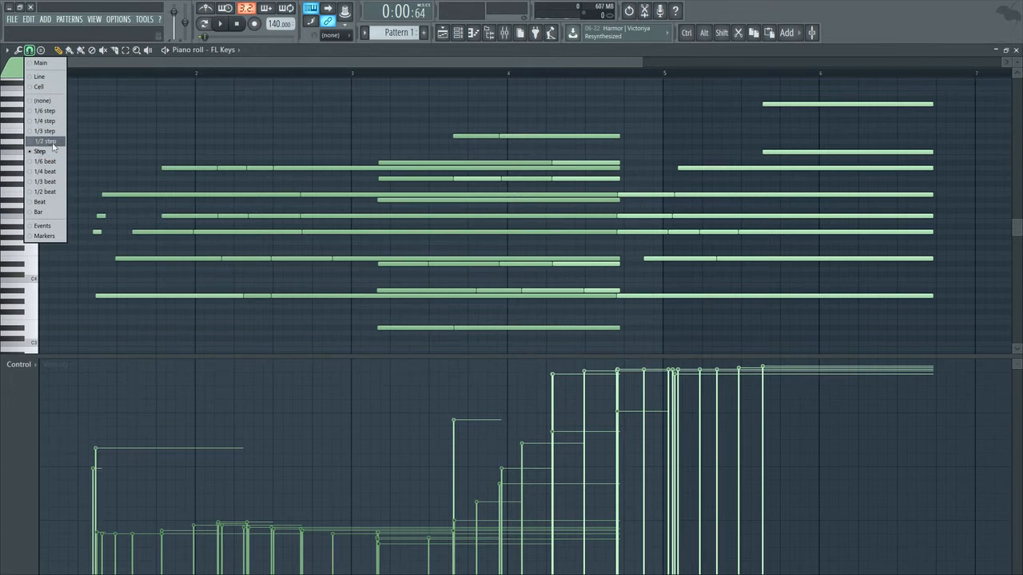
{"action": "left_click", "coordinate": [212, 141]}
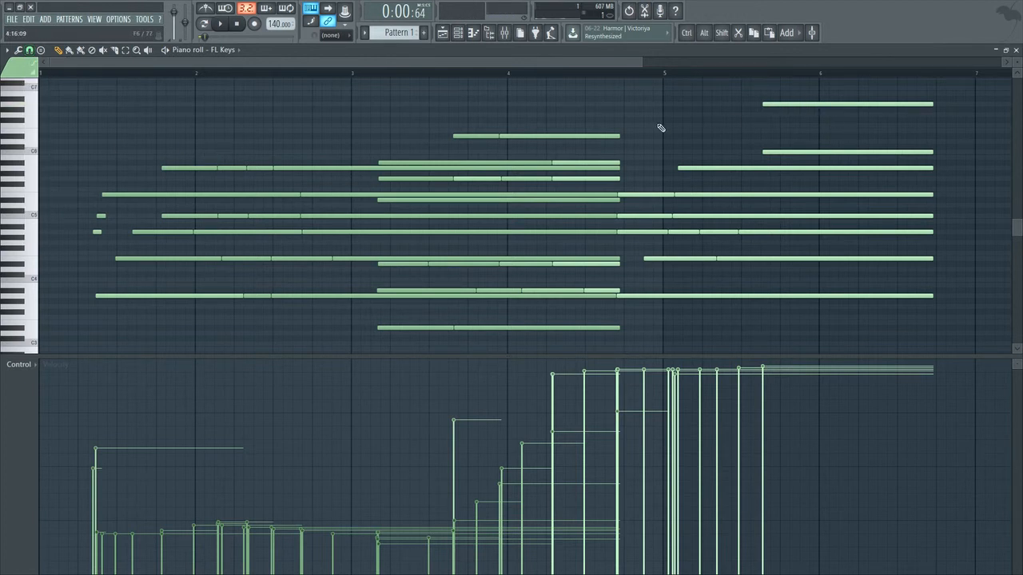
{"action": "left_click", "coordinate": [476, 36]}
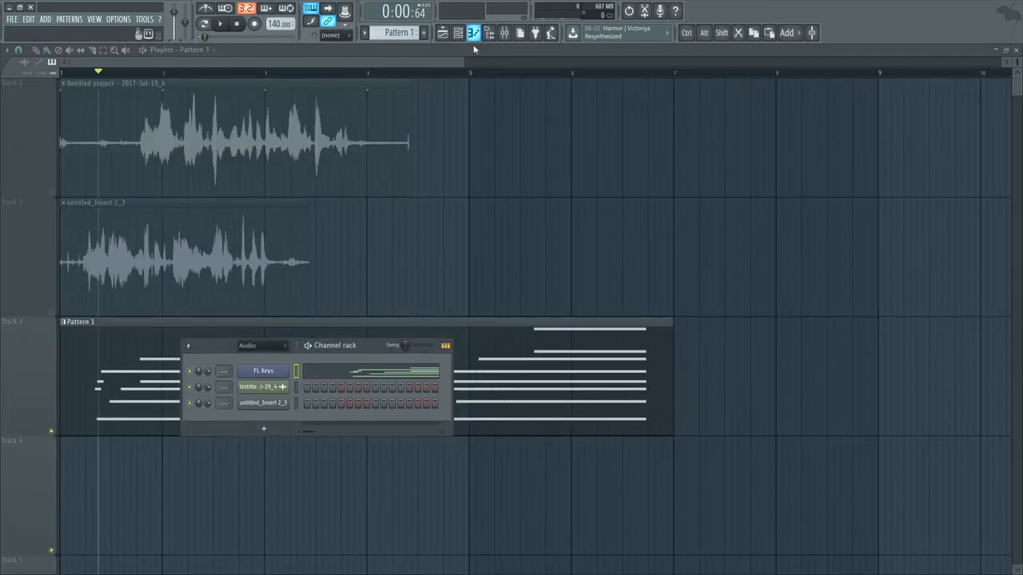